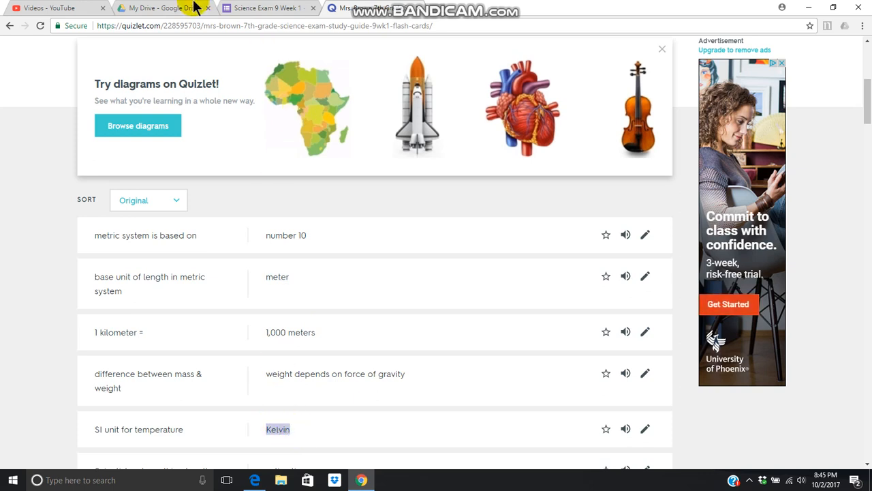
Return to the Science Exam form and add "Kelvin" as the second answer option of the "metric system is based on" question.
click(245, 8)
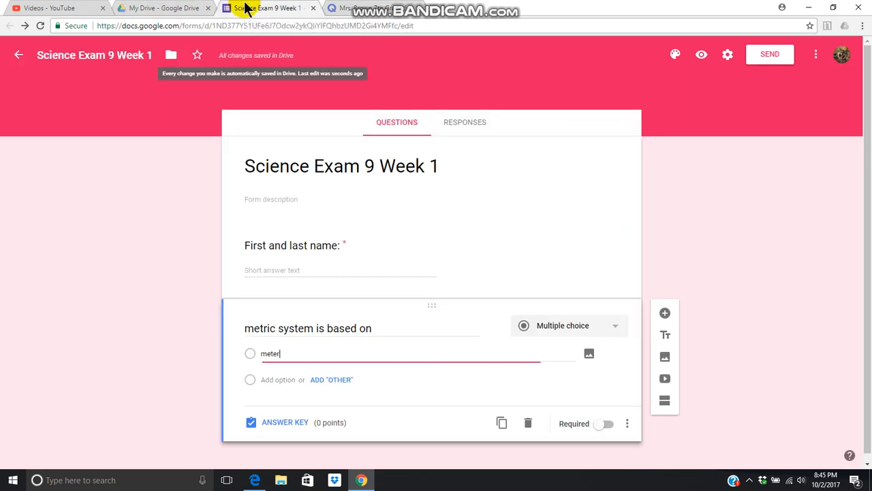
click(280, 384)
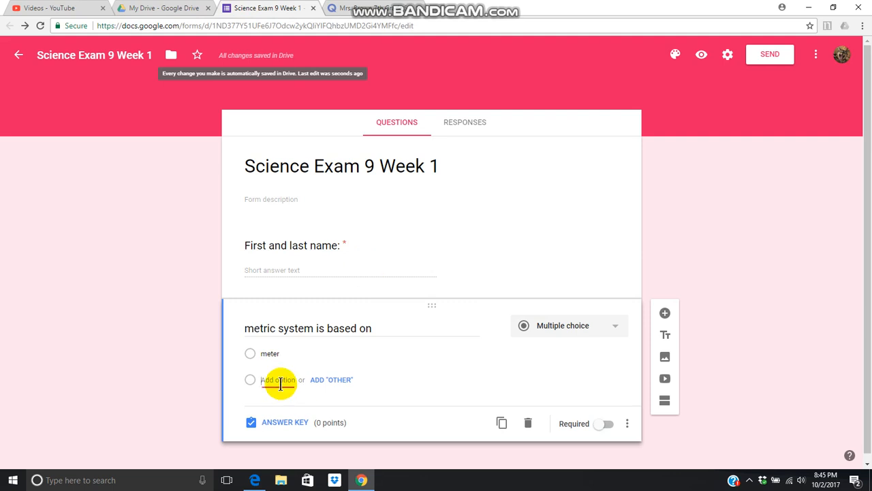
text(Kelvin)
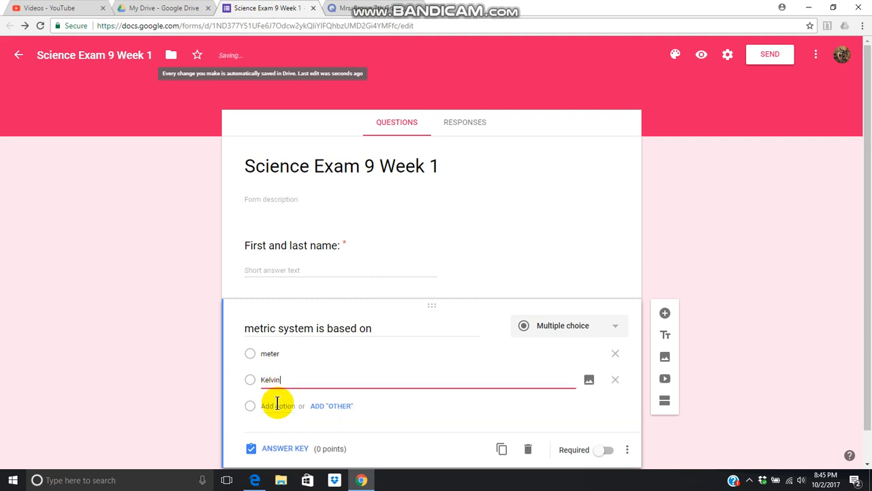
Copy "number 10" from the Quizlet study set and paste it as the third answer option of the metric system question.
click(362, 8)
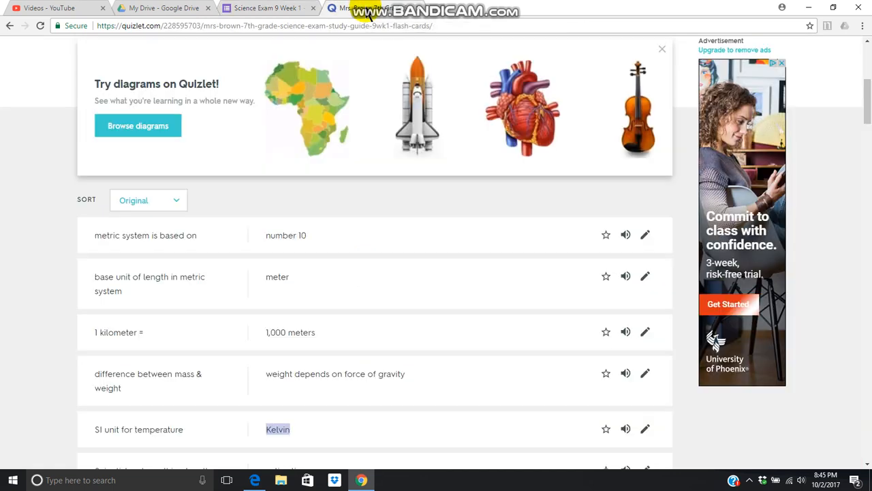
drag(315, 236, 267, 243)
key(ctrl+c)
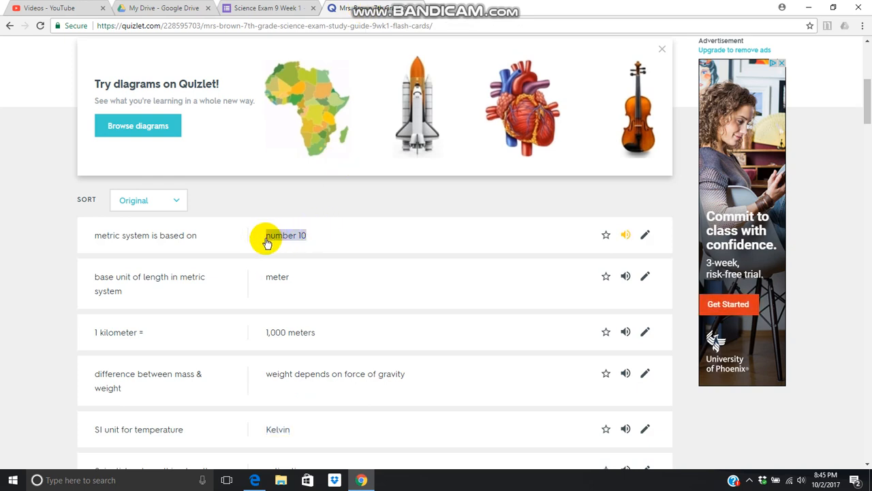
click(263, 9)
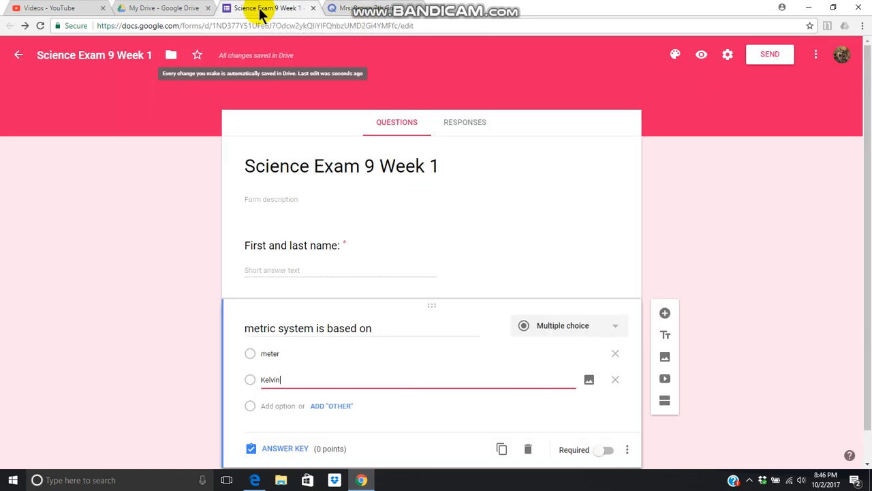
click(291, 405)
key(ctrl+v)
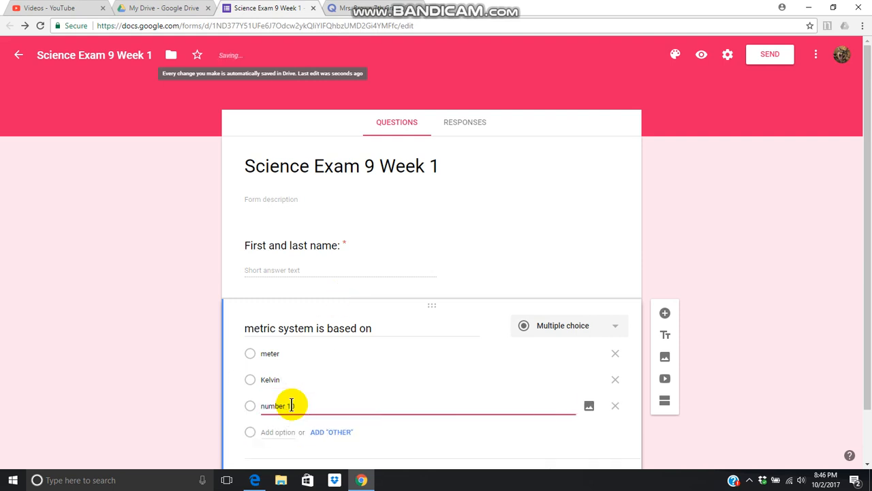
Set the metric system question's answer key to 5 points with "number 10" as the correct answer.
scroll(375, 371, down, 1)
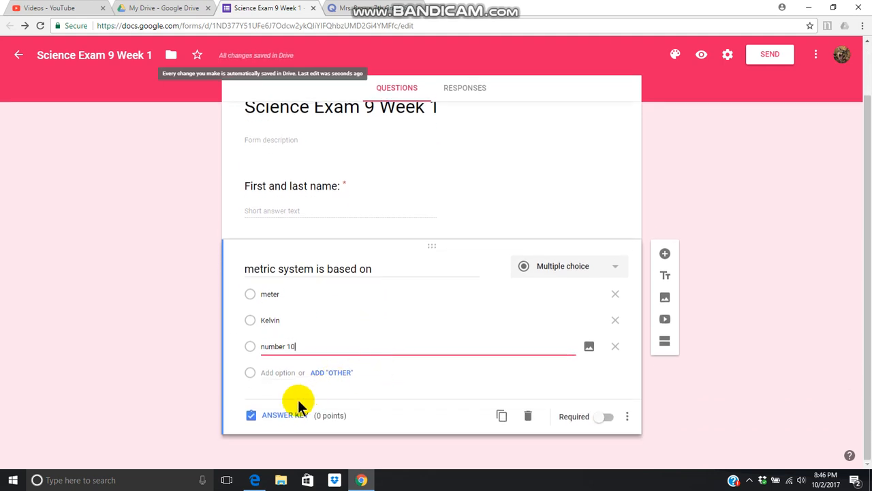
click(286, 415)
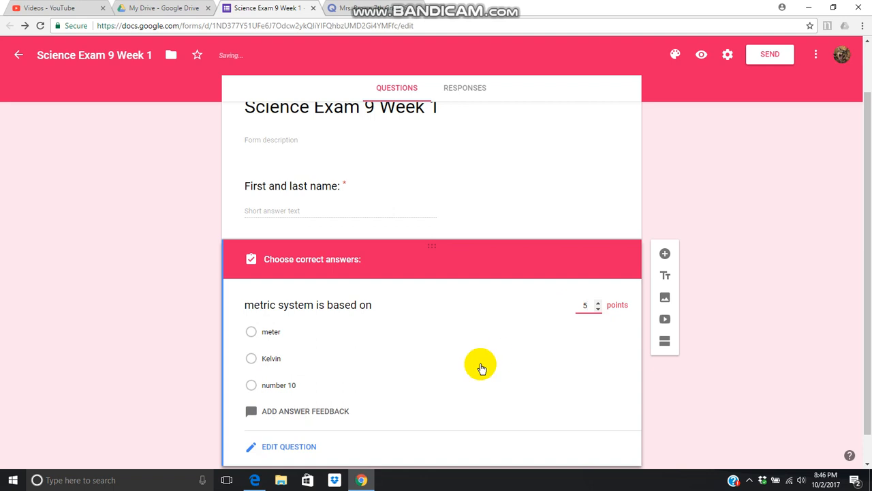
scroll(481, 364, down, 1)
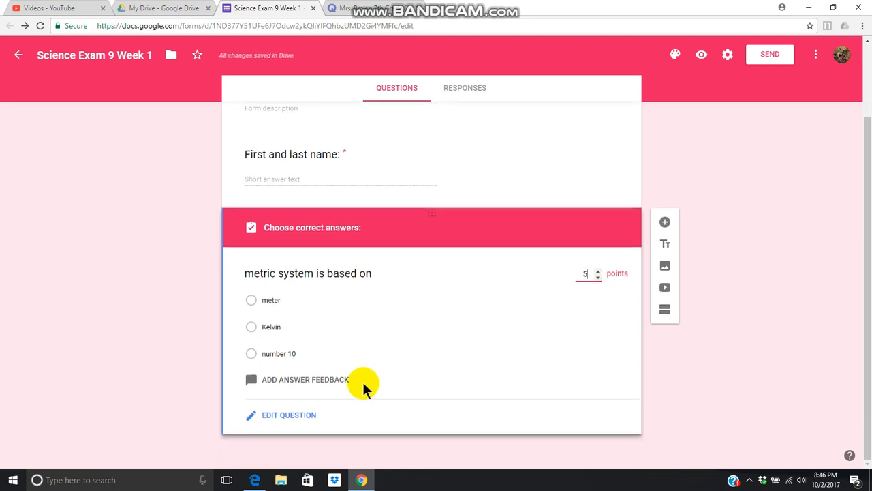
click(251, 354)
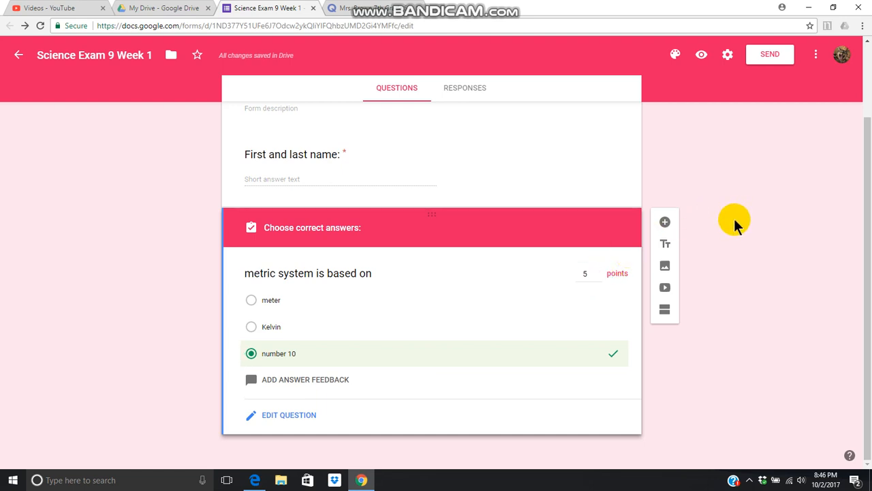
Add a blank multiple-choice question after the metric system question, and open and close the video selection dialog.
click(665, 222)
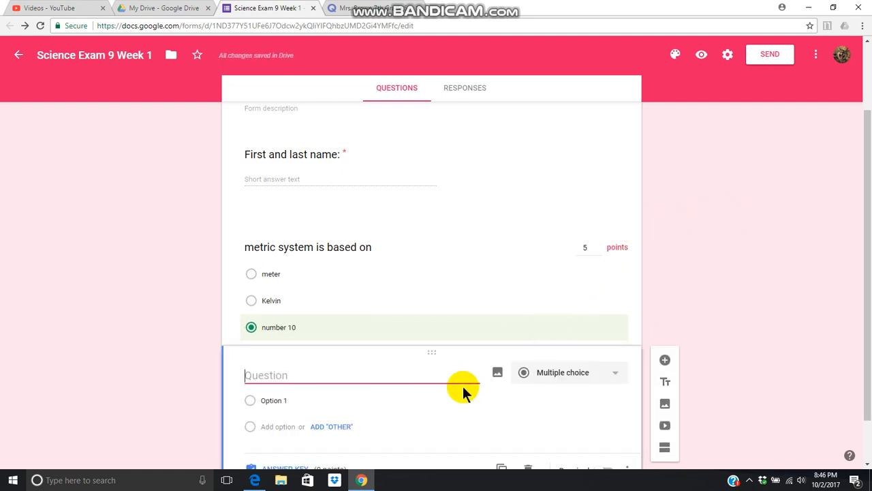
mouse_move(507, 320)
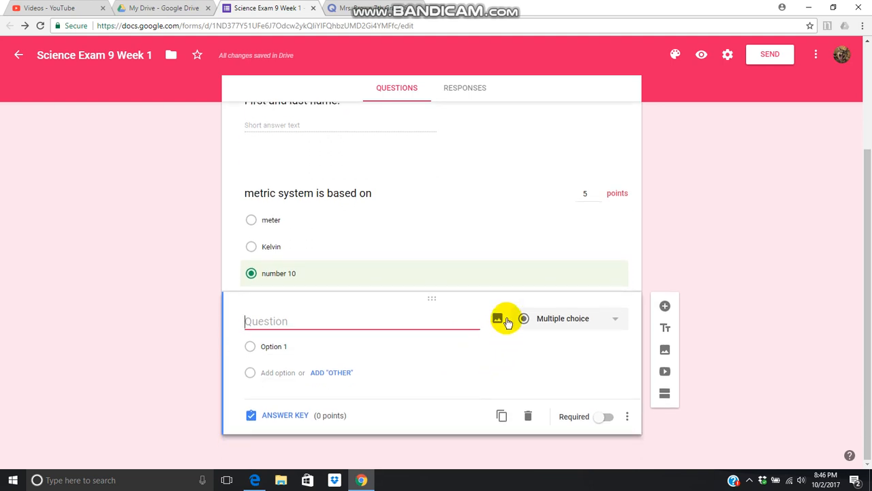
click(665, 372)
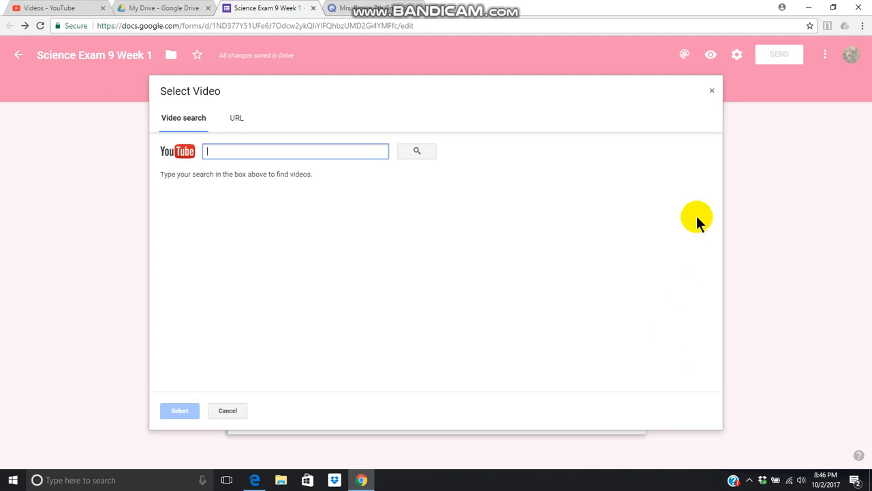
click(711, 91)
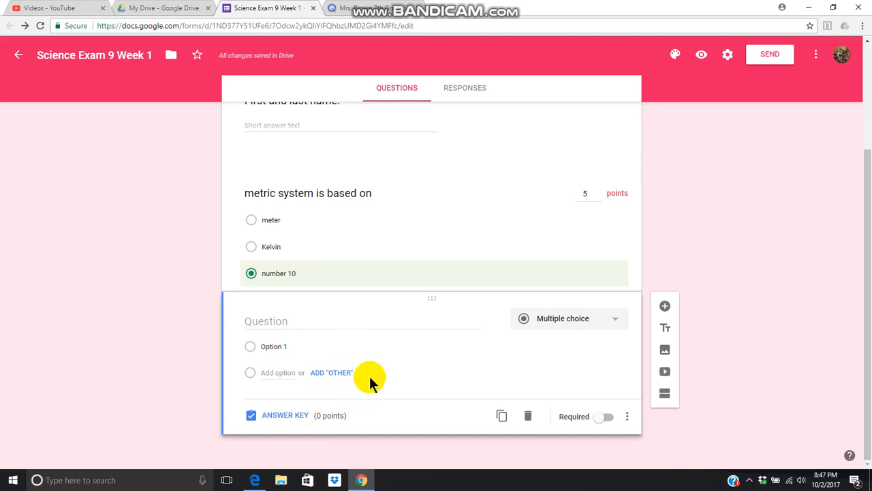
mouse_move(497, 319)
Reopen the "metric system is based on" question for editing and make it required.
click(335, 255)
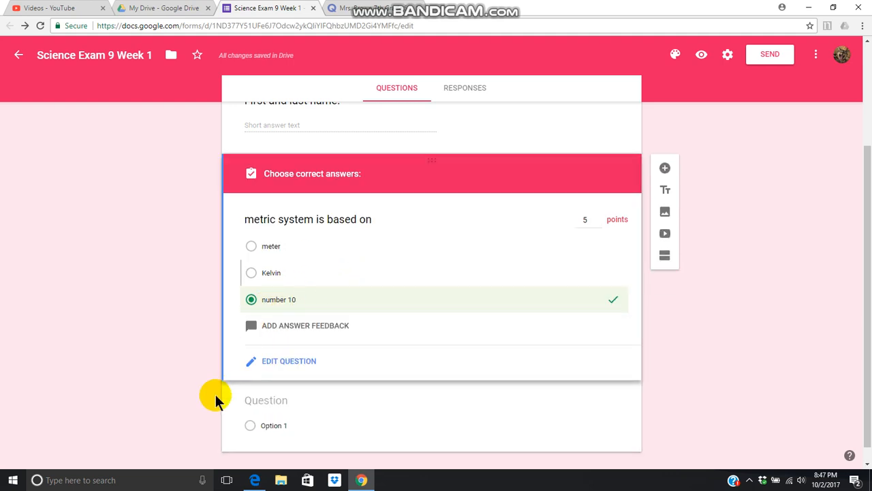
click(289, 361)
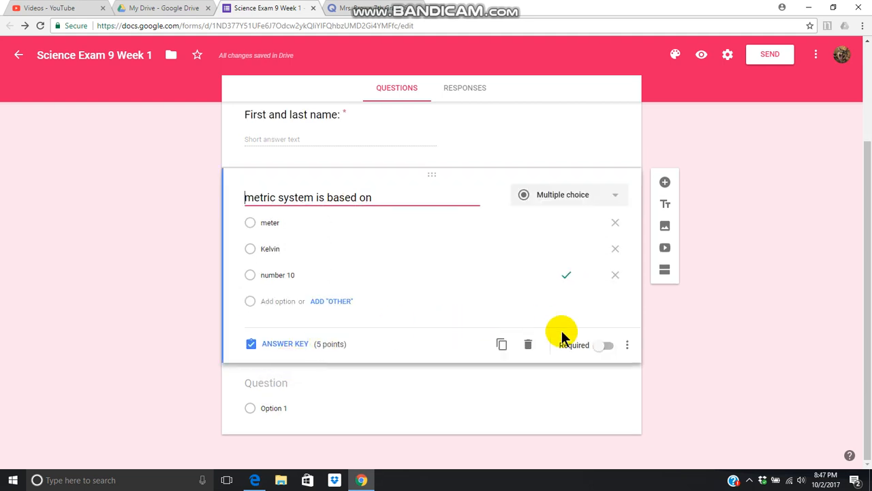
click(601, 346)
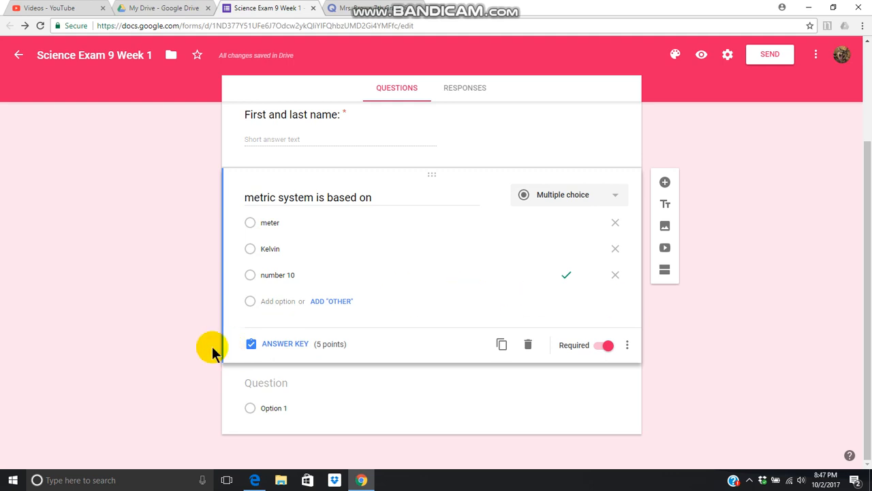
click(303, 275)
click(302, 275)
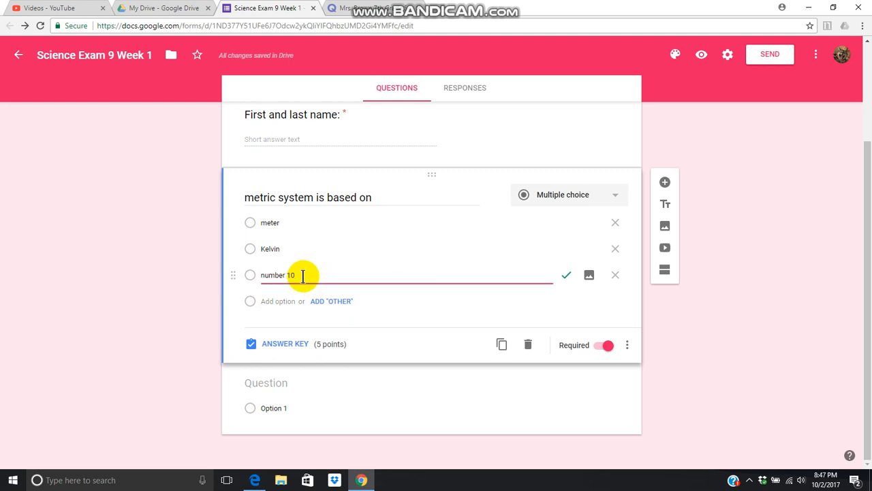
click(637, 107)
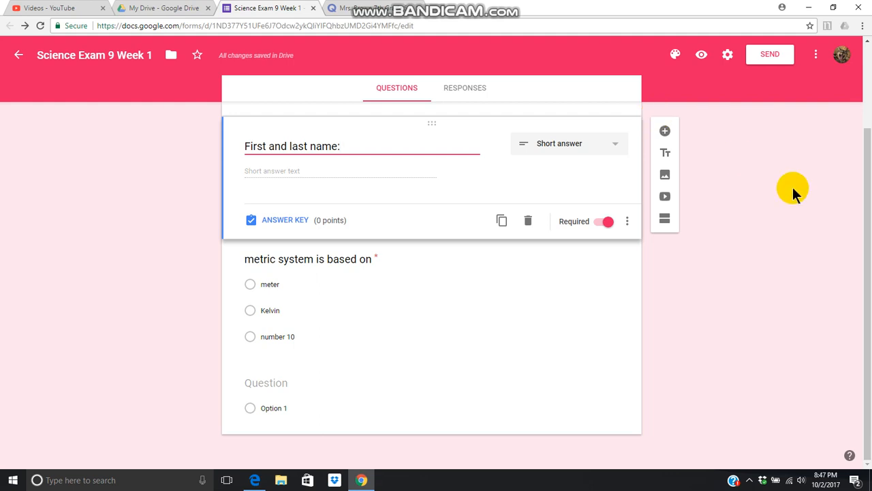
click(732, 177)
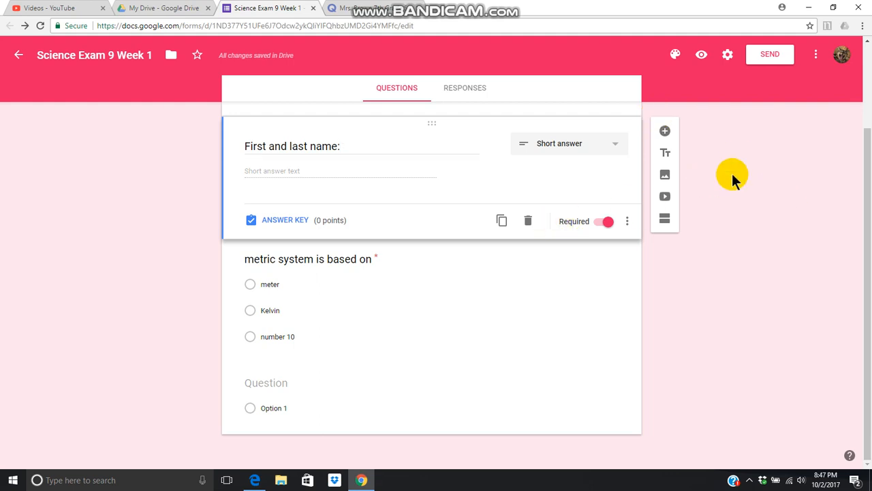
click(426, 341)
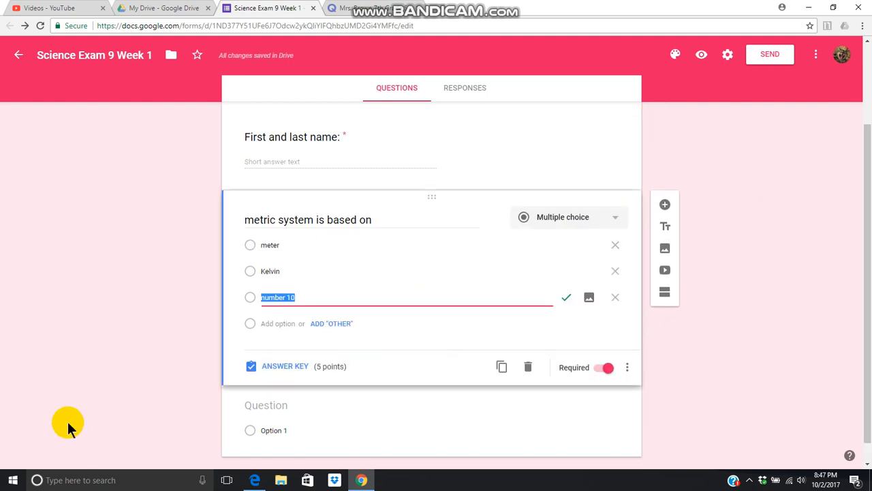
key(super)
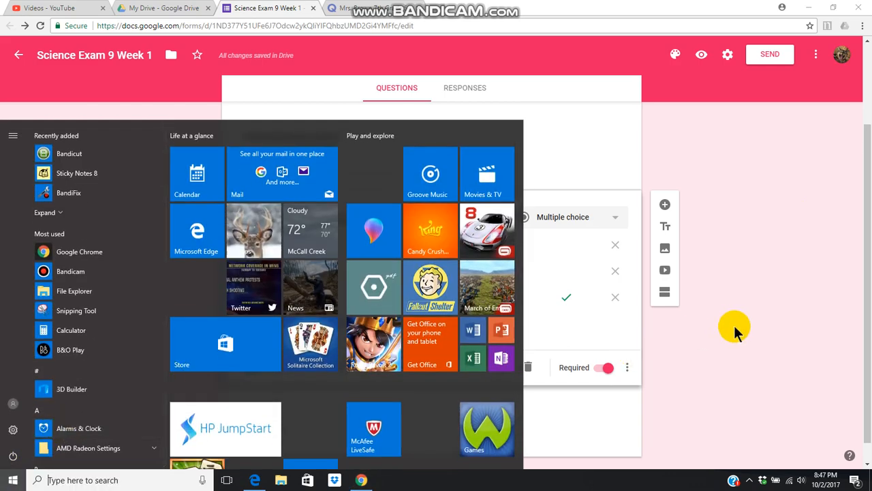
click(734, 327)
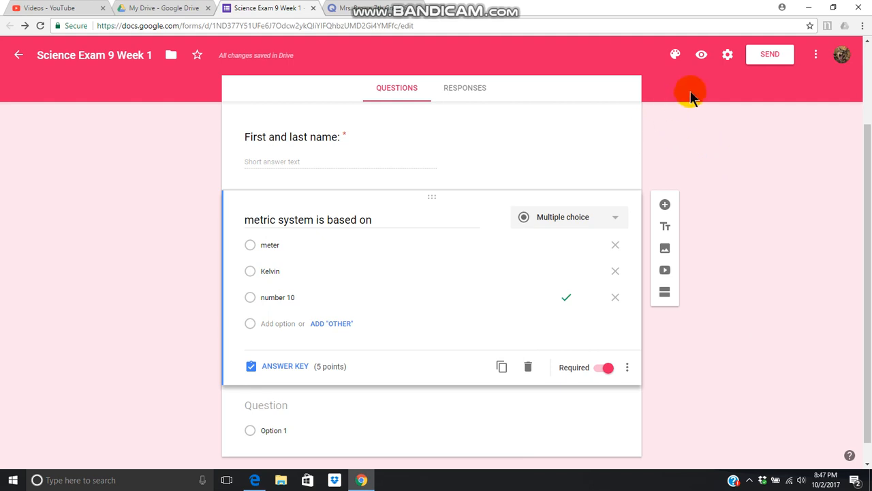
Preview the form and submit a test response with Option 1, "Terrible Test Demo" as the name and "Kelvin" as the metric system answer.
click(702, 62)
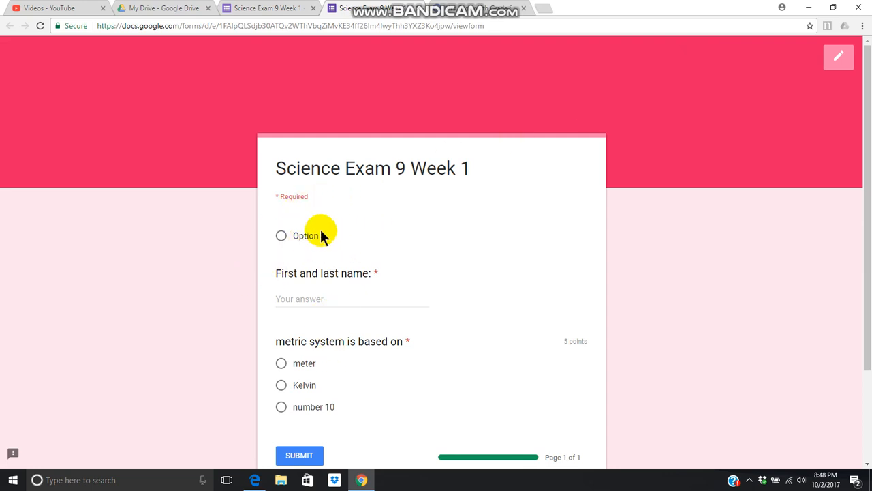
scroll(320, 225, down, 2)
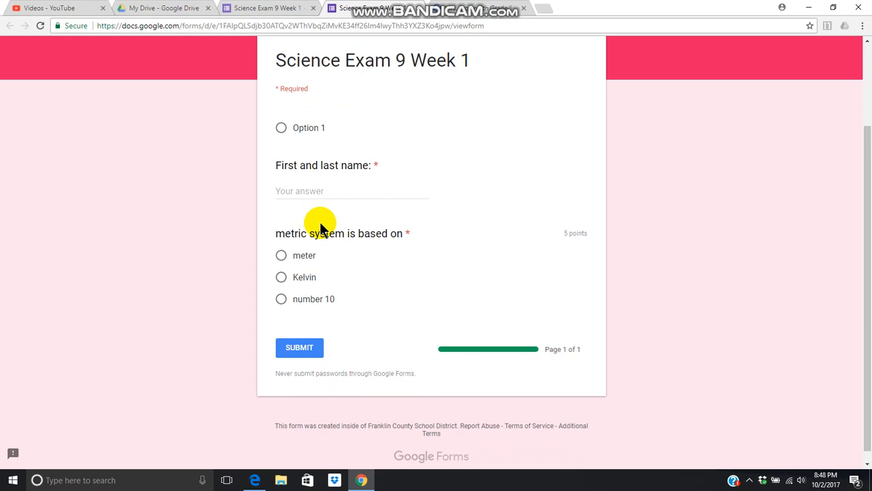
click(279, 130)
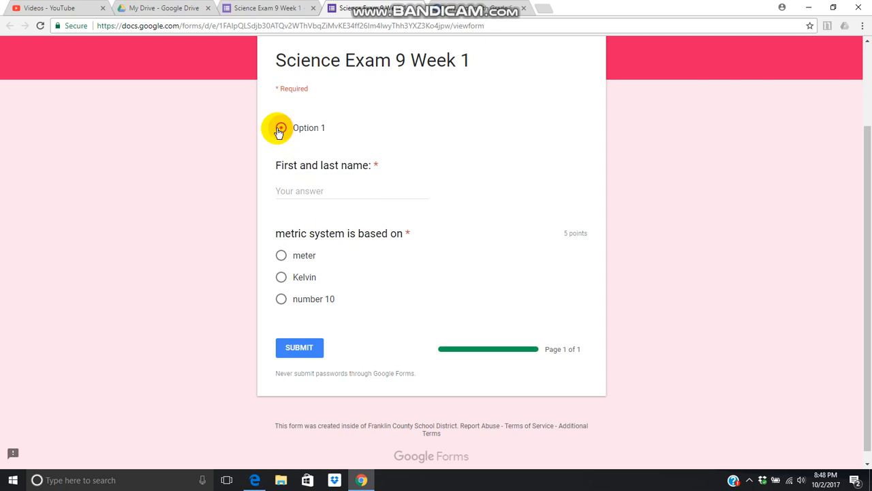
click(306, 190)
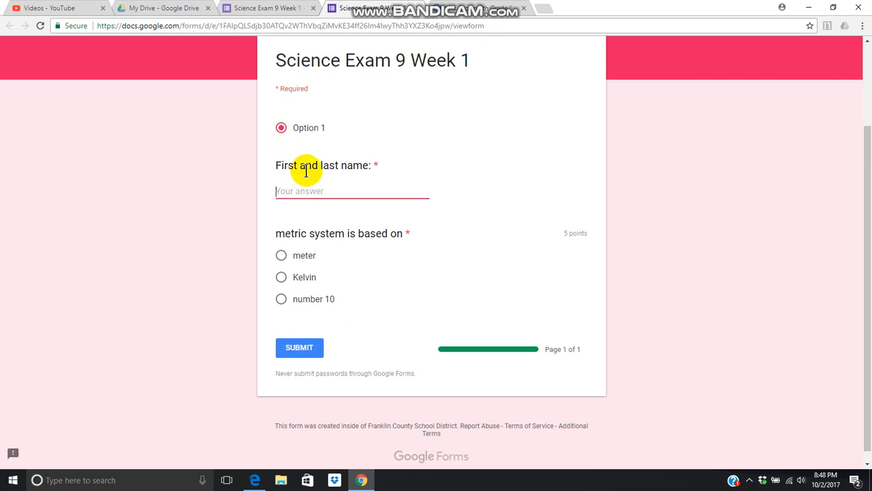
text(a)
key(BackSpace)
text(Terrible Test Demo)
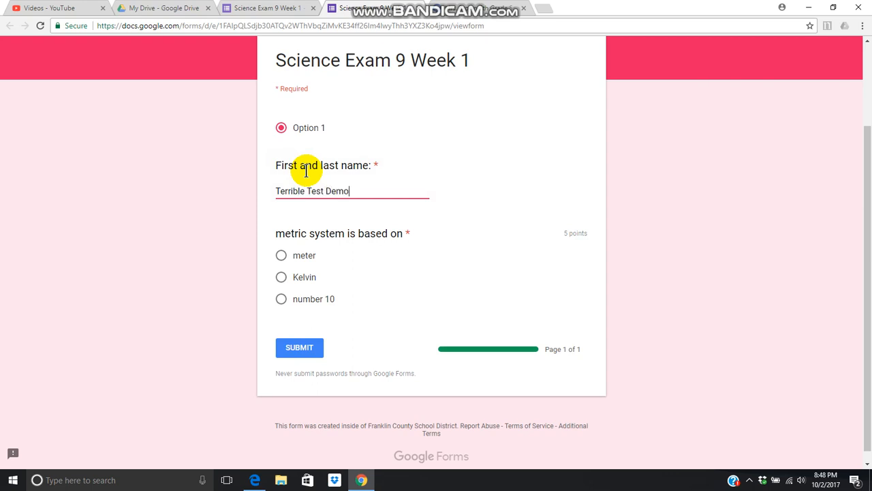
click(283, 277)
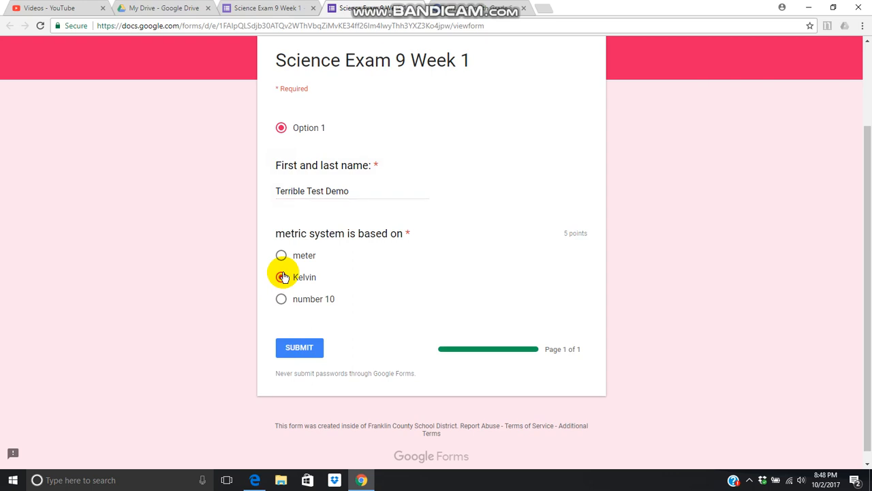
click(304, 348)
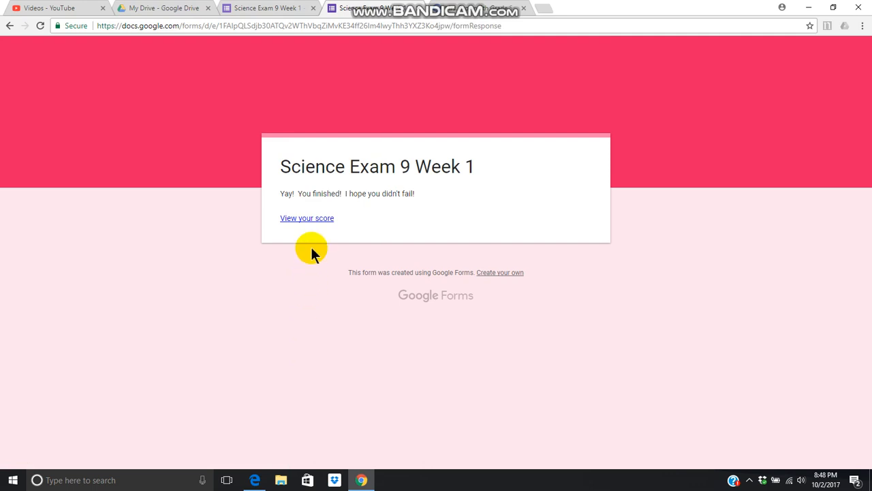
View the test response's score, close the score and preview pages, and return to the form editor.
click(322, 220)
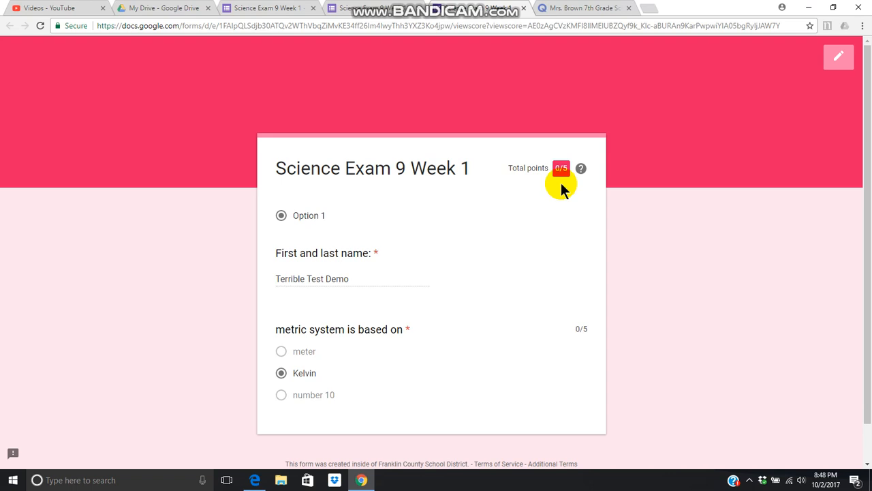
click(523, 8)
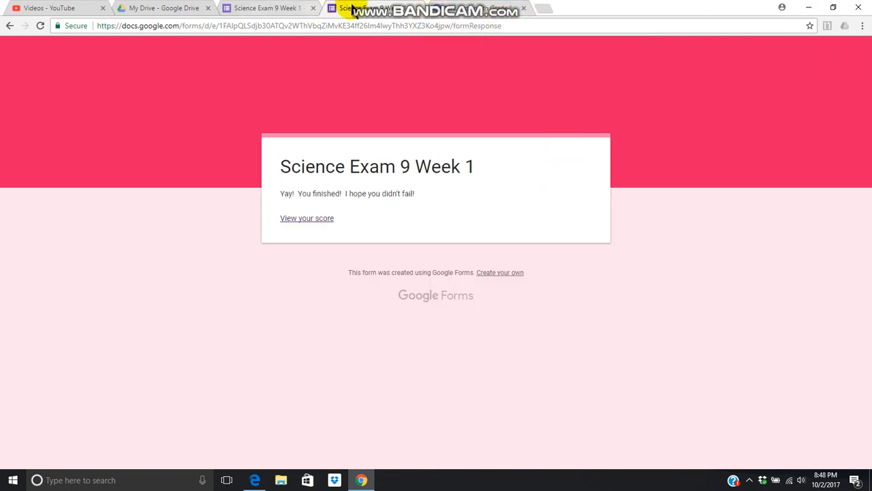
click(418, 9)
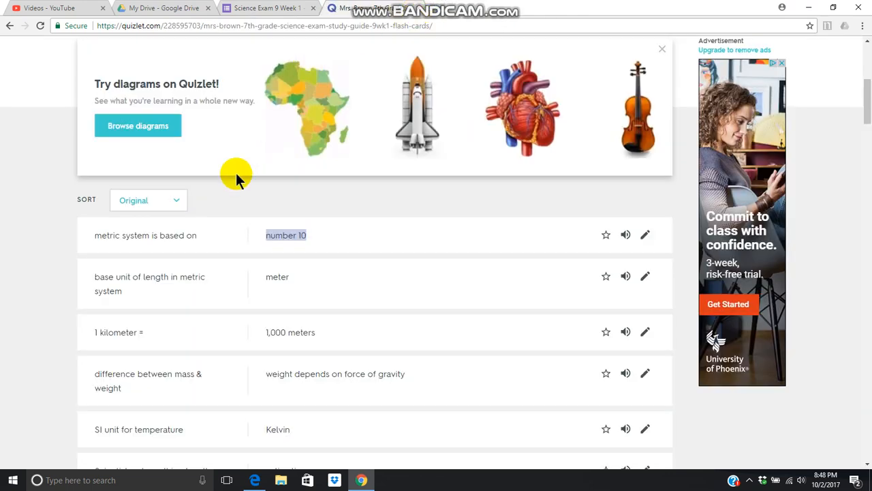
click(278, 10)
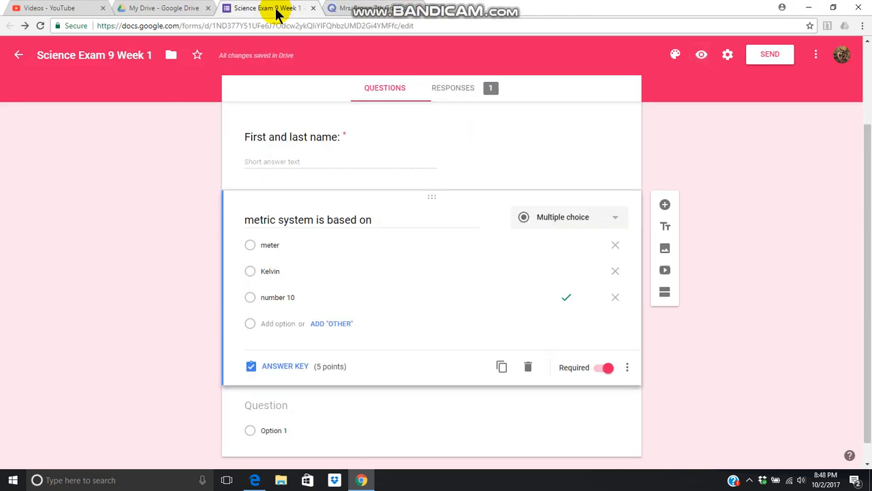
Review the quiz responses in the summary, per-question and individual views, including the points distribution and the metric system answers.
click(444, 93)
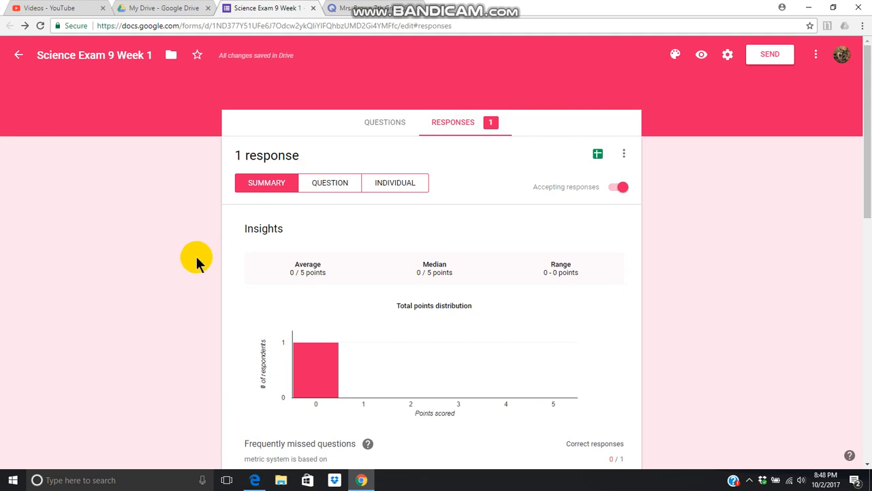
scroll(197, 256, down, 1)
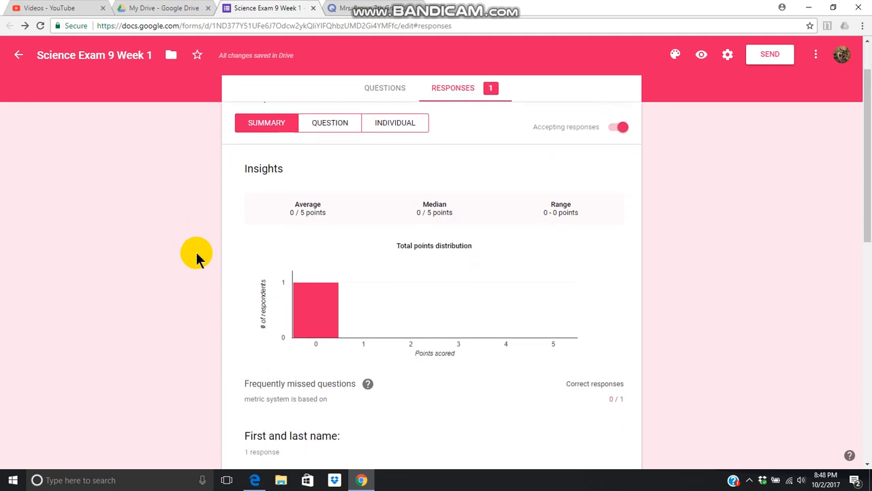
scroll(197, 257, down, 1)
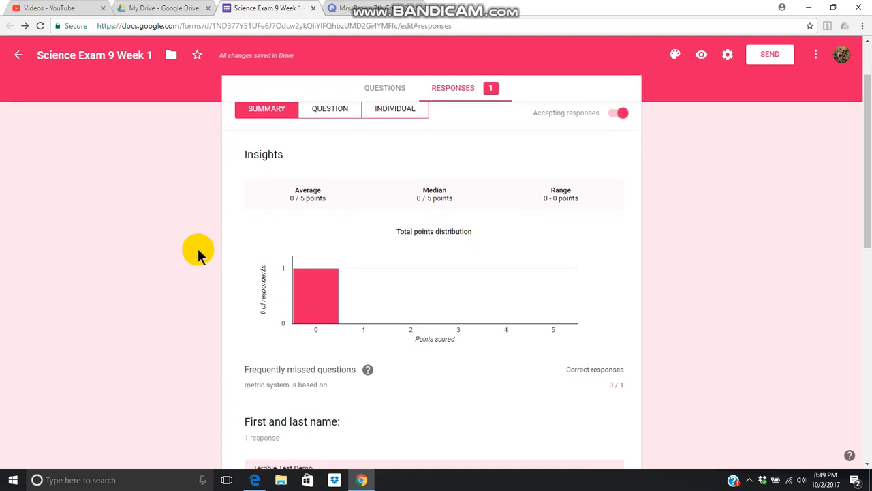
scroll(218, 263, down, 1)
scroll(218, 263, down, 1)
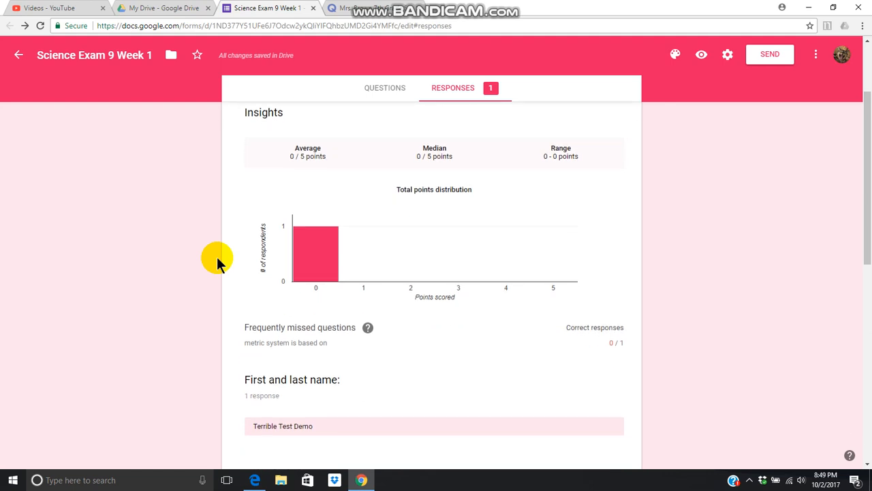
scroll(219, 262, down, 1)
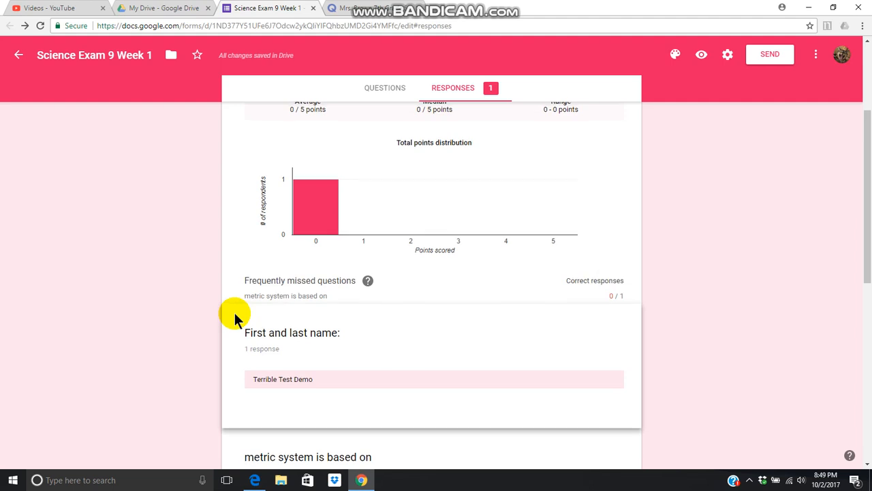
scroll(235, 315, down, 2)
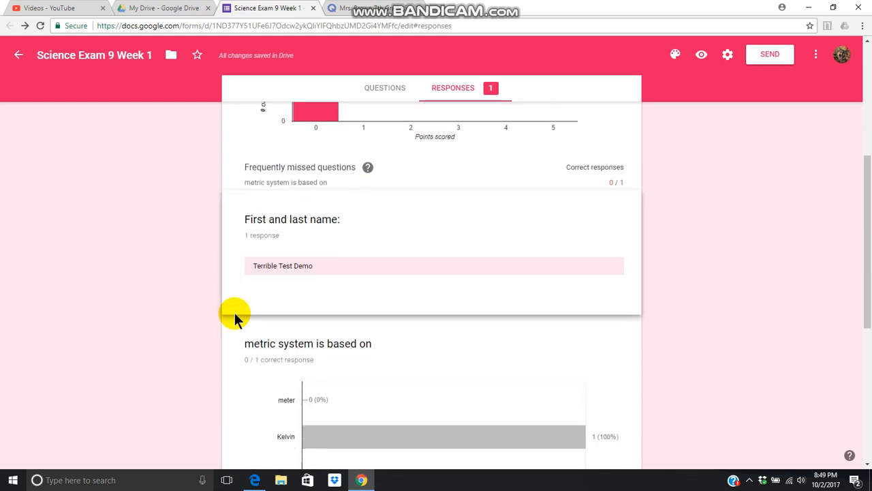
scroll(234, 315, down, 2)
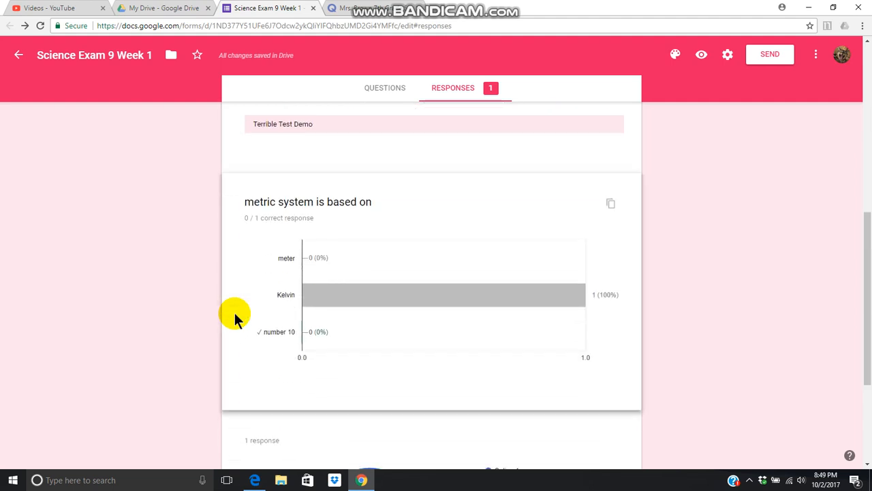
scroll(234, 312, down, 2)
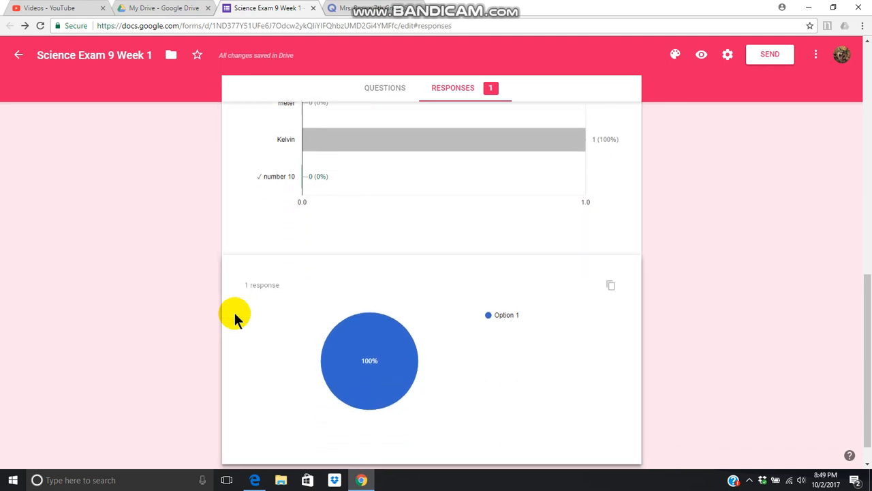
scroll(235, 310, up, 10)
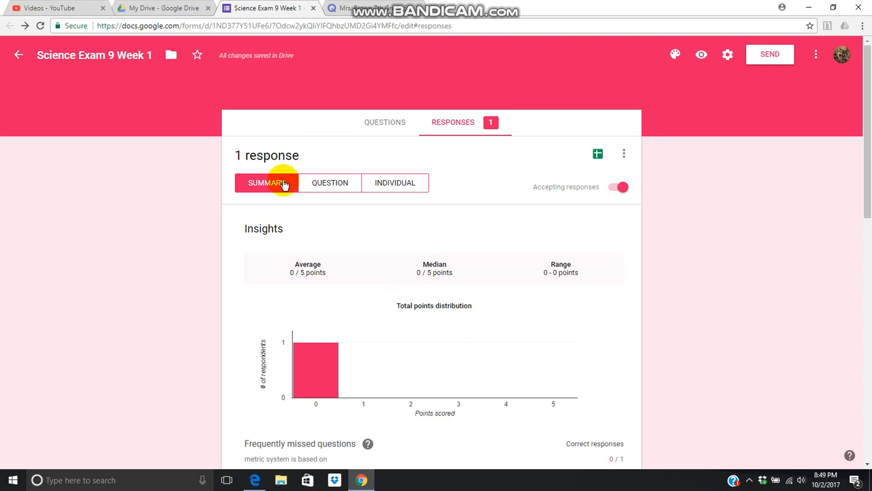
click(337, 191)
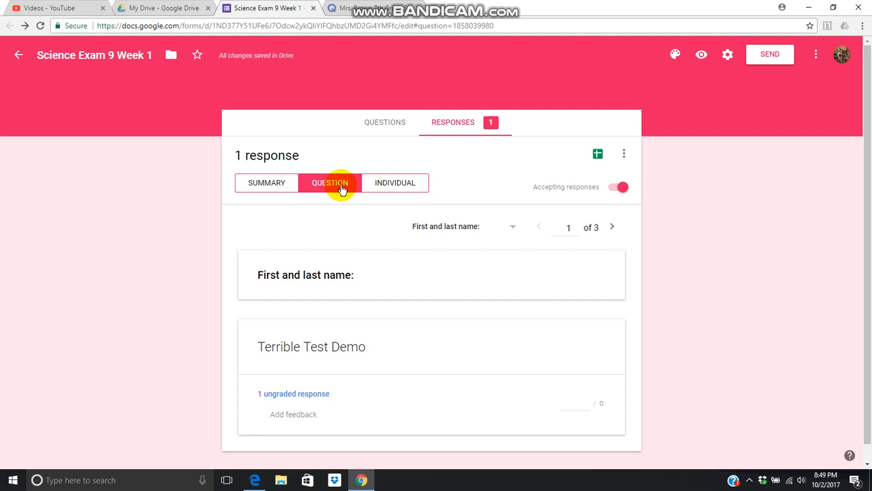
click(381, 189)
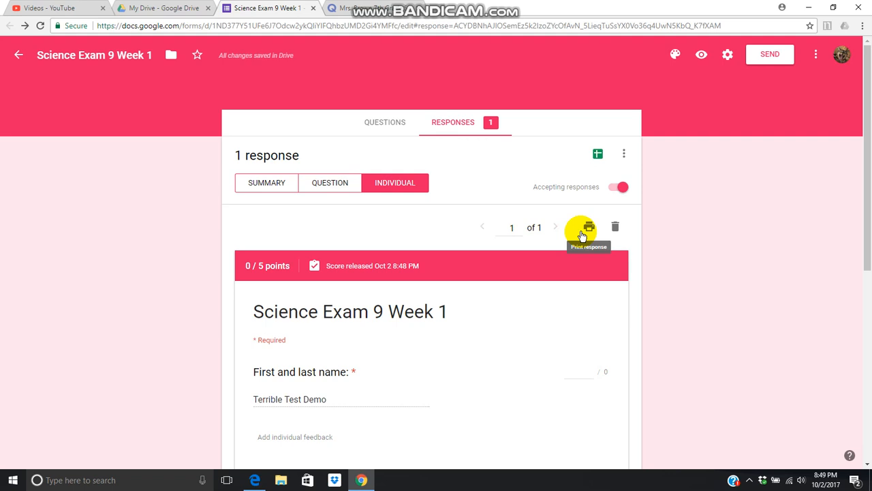
Create a new spreadsheet for the form's responses named "Science Exam 9 Week 1 (Responses)", view it, and close it to return to the form.
click(597, 157)
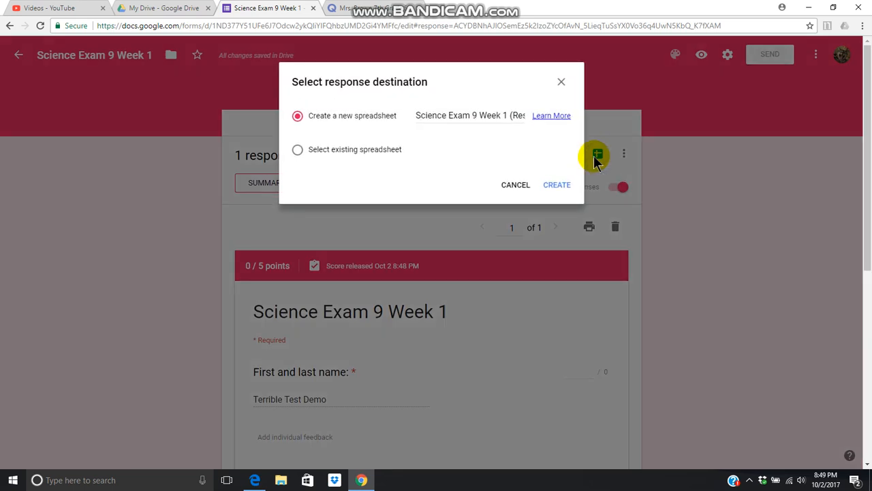
click(553, 189)
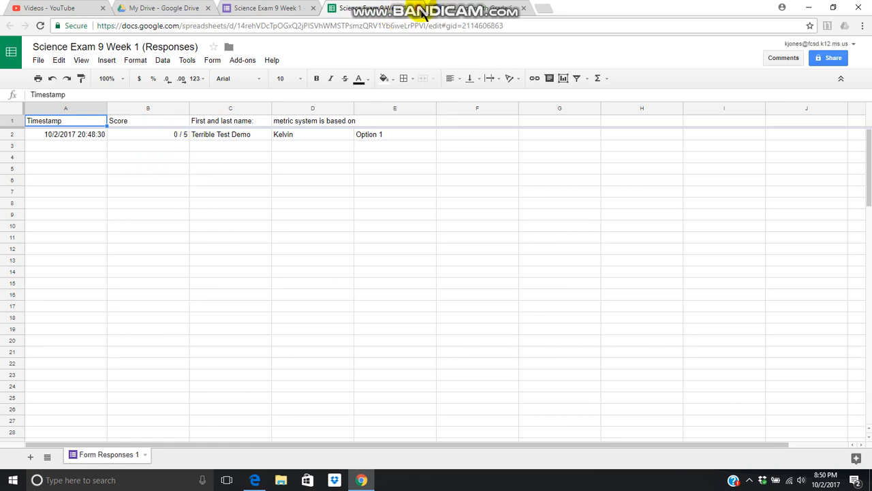
click(421, 8)
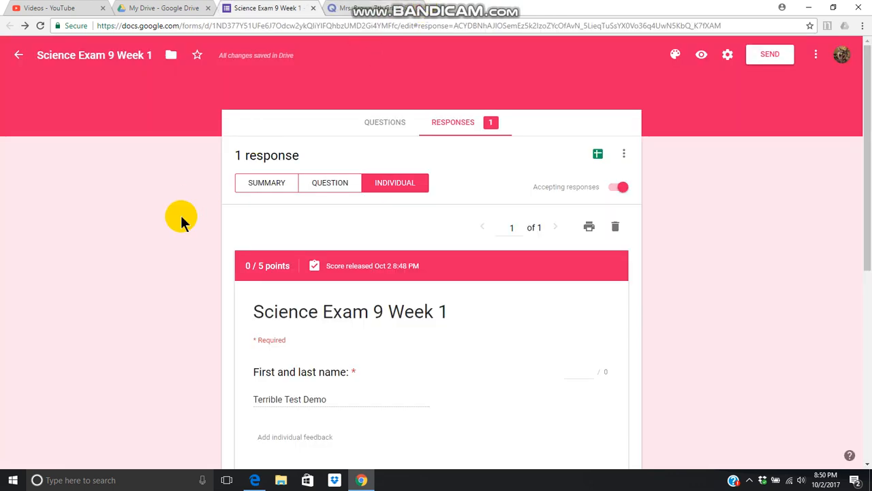
Glance over the individual test response and leave the form for the Google Forms home page.
scroll(180, 216, down, 1)
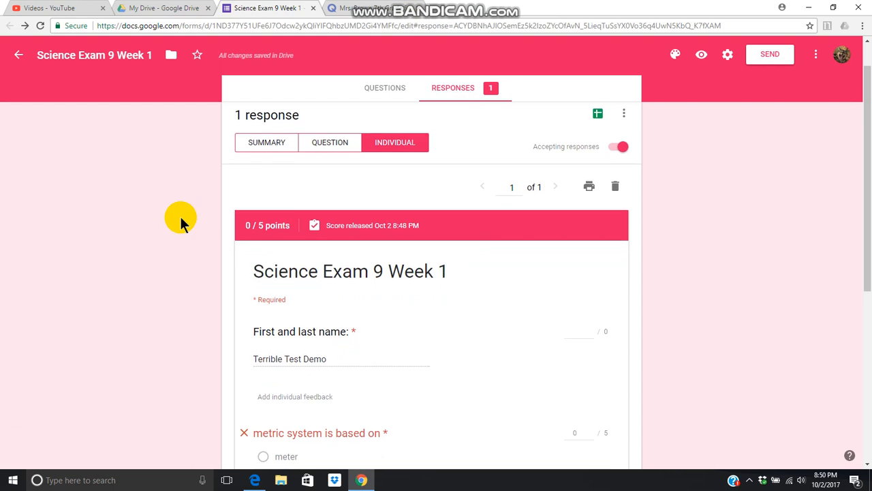
scroll(180, 216, up, 1)
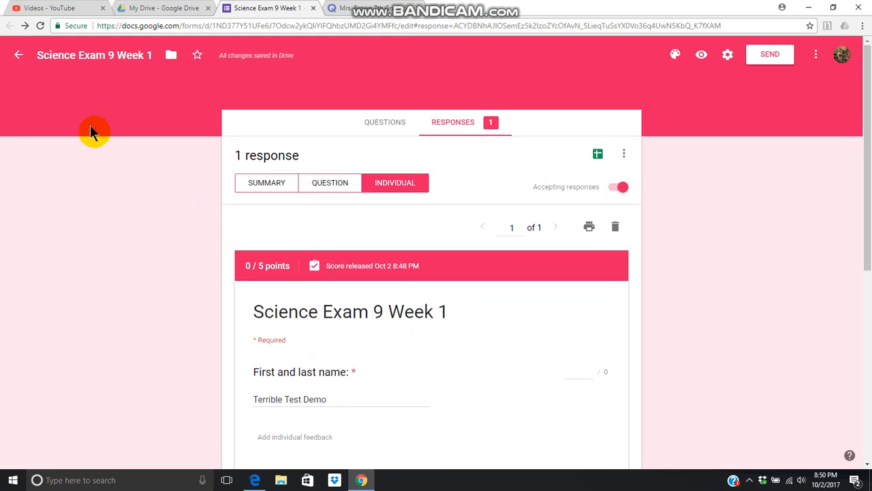
click(18, 58)
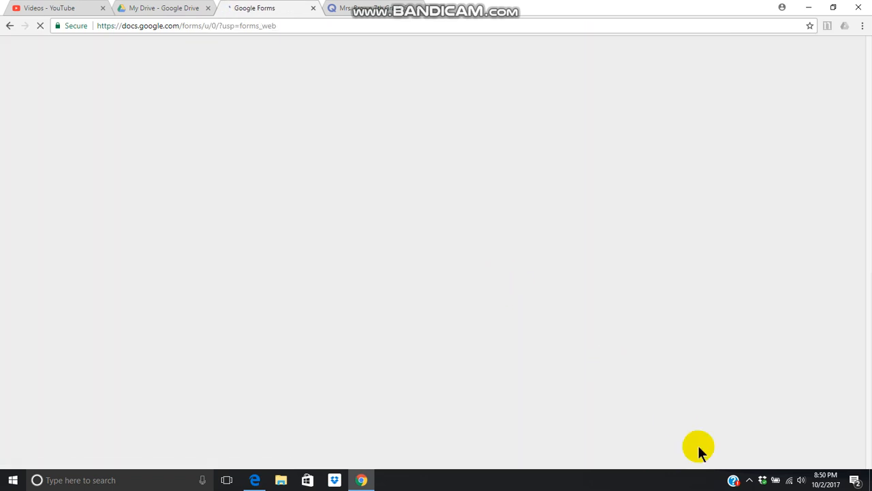
click(748, 478)
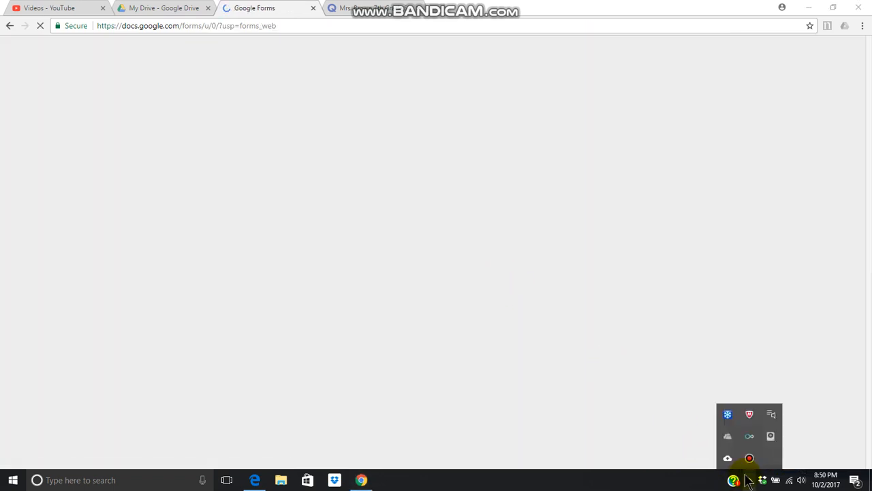
click(749, 458)
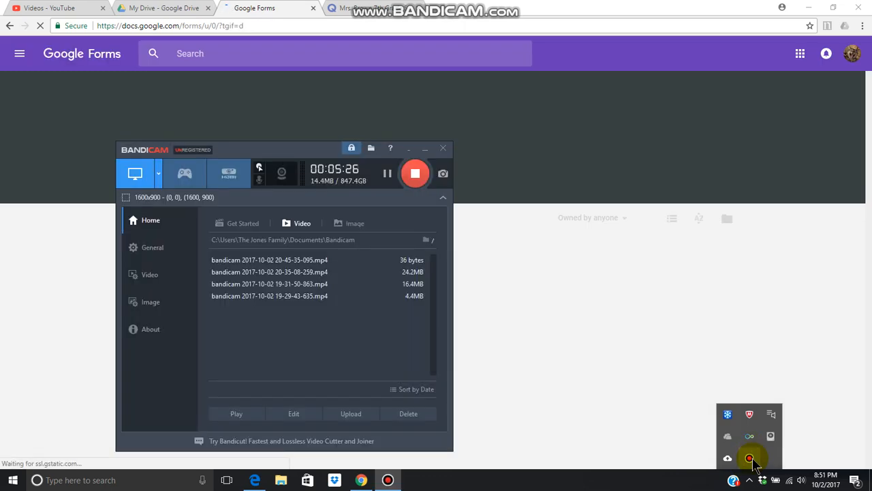